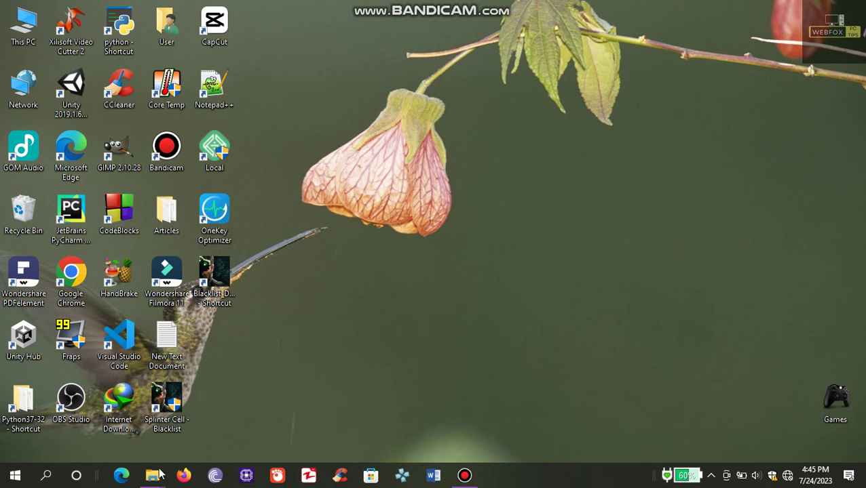
Step: Open the videoSettings configuration file from the Ubisoft\Blacklist folder in Documents
{"action": "mouse_move", "coordinate": [152, 475]}
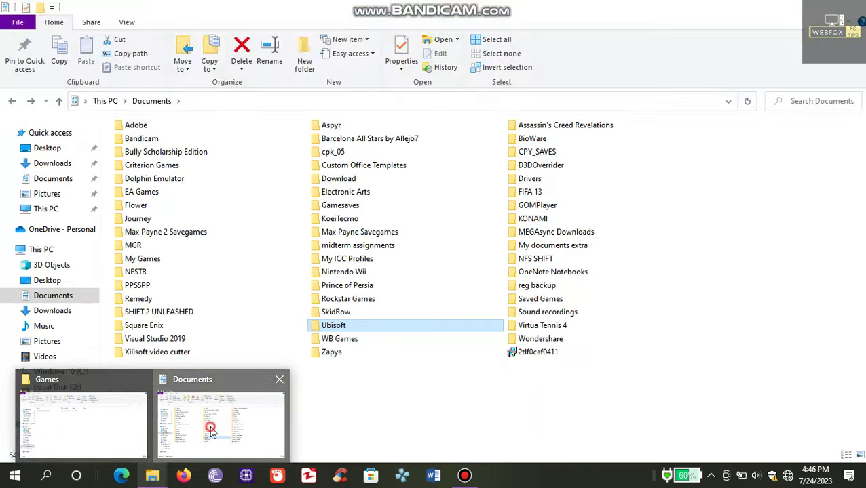
{"action": "left_click", "coordinate": [209, 429]}
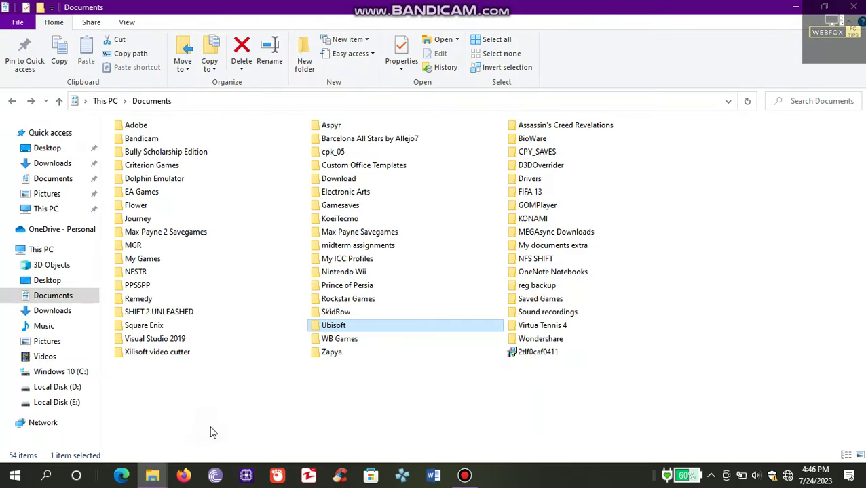
{"action": "double_click", "coordinate": [343, 328]}
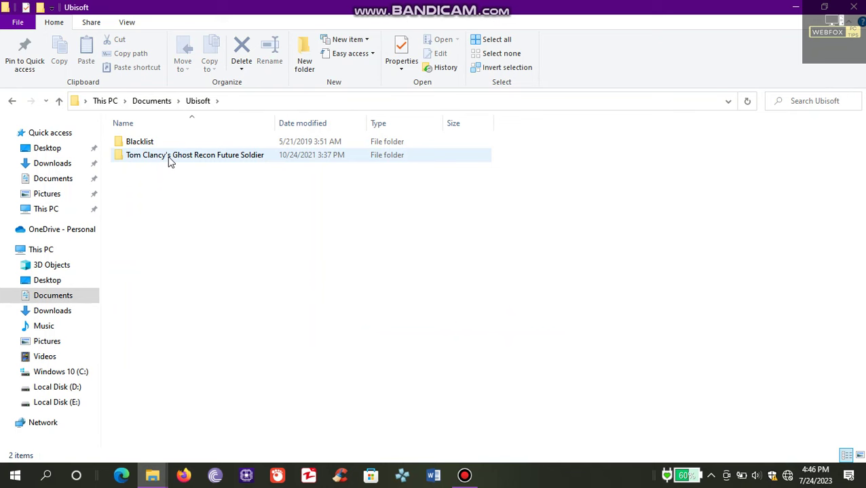
{"action": "double_click", "coordinate": [150, 145]}
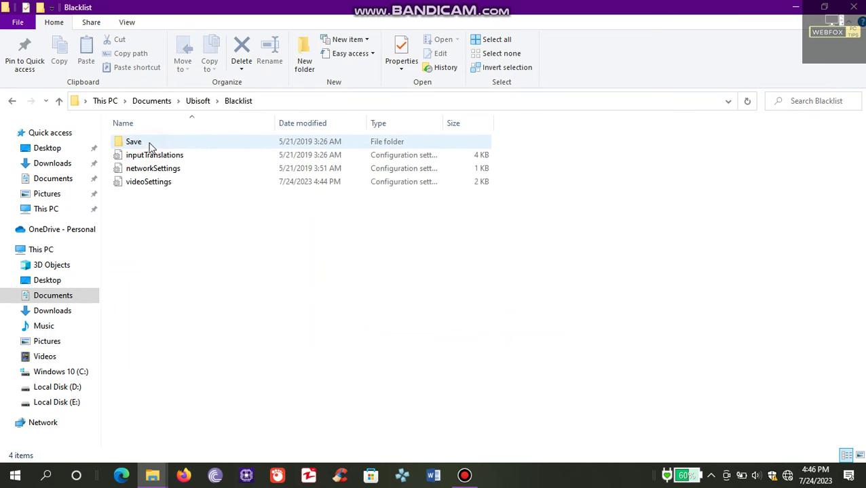
{"action": "left_click", "coordinate": [163, 187]}
{"action": "double_click", "coordinate": [163, 188]}
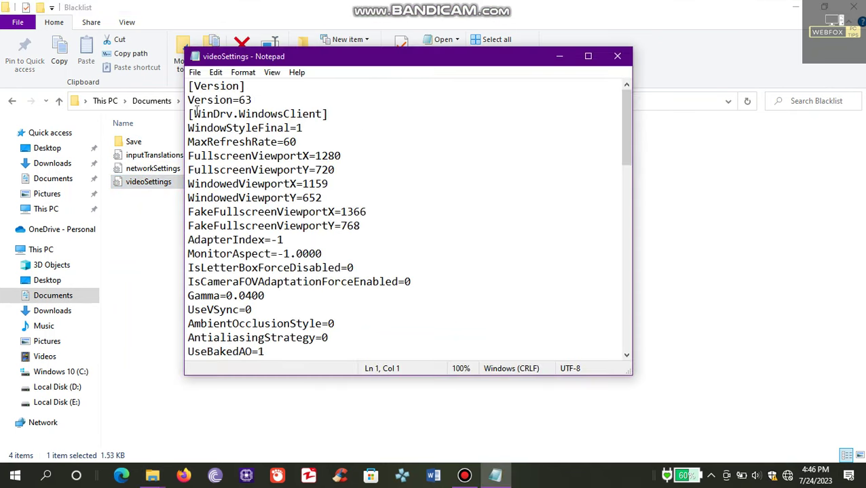
Step: Search the videoSettings file for "eye" to reach the EyefinityMode line, and close the search dialog
{"action": "left_click", "coordinate": [215, 74]}
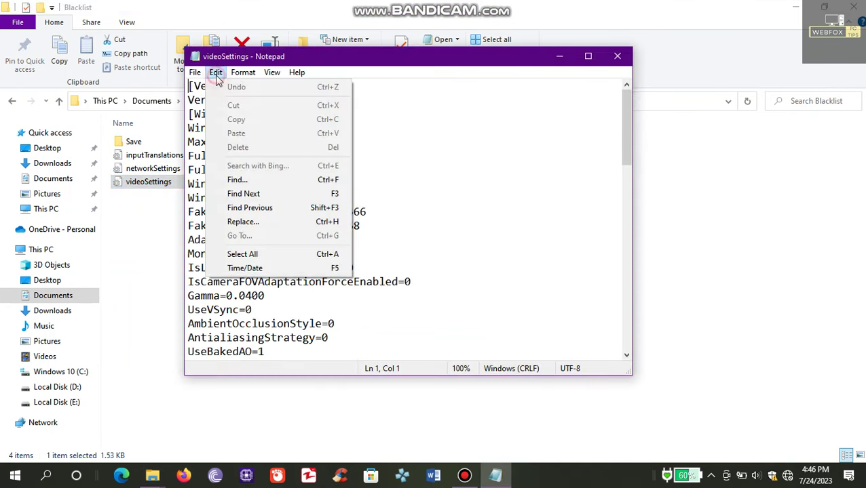
{"action": "left_click", "coordinate": [259, 181]}
{"action": "left_click", "coordinate": [416, 189]}
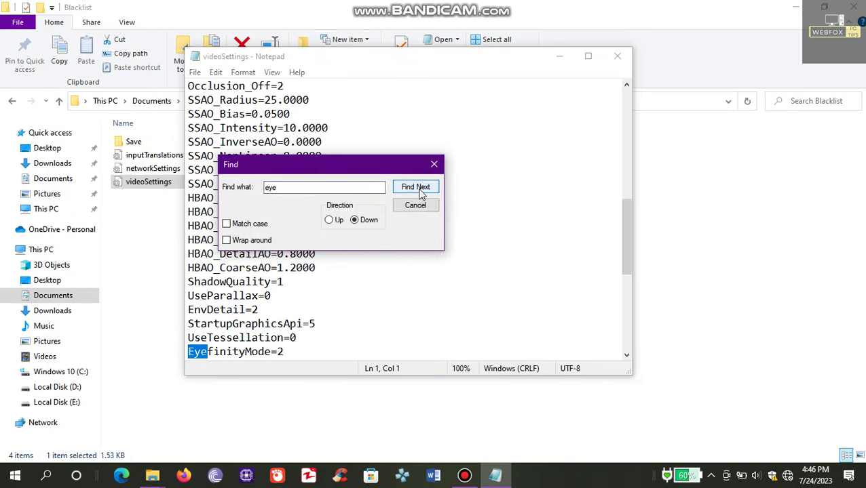
{"action": "left_click", "coordinate": [432, 165]}
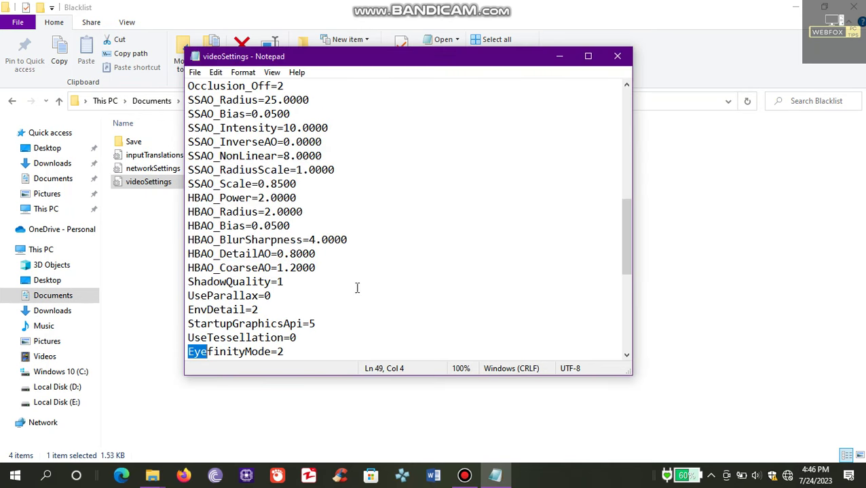
Step: Set EyefinityMode to 0, save and close the videoSettings file, and return to the desktop
{"action": "left_click", "coordinate": [288, 352]}
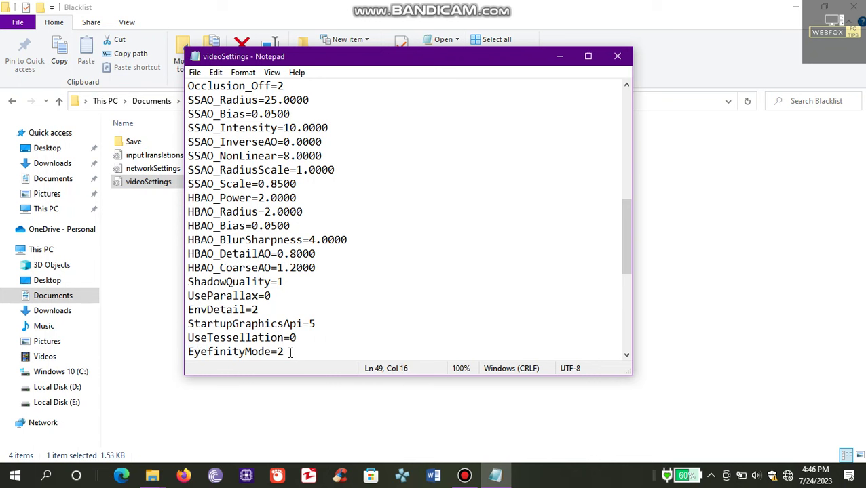
{"action": "key", "text": "BackSpace"}
{"action": "type", "text": "0"}
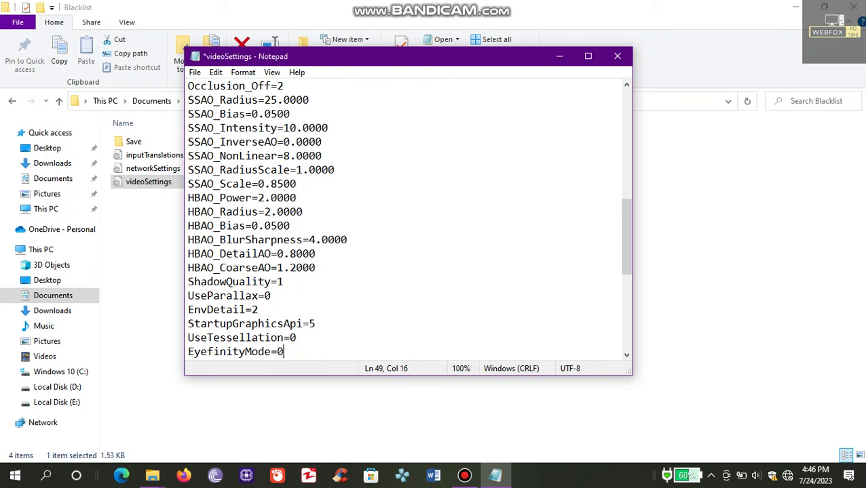
{"action": "left_click", "coordinate": [196, 74]}
{"action": "left_click", "coordinate": [217, 127]}
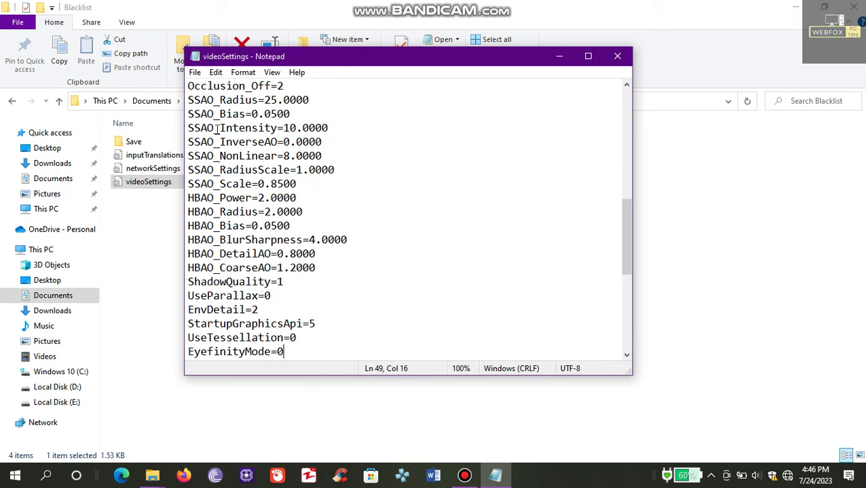
{"action": "left_click", "coordinate": [618, 57]}
{"action": "key", "text": "super+d"}
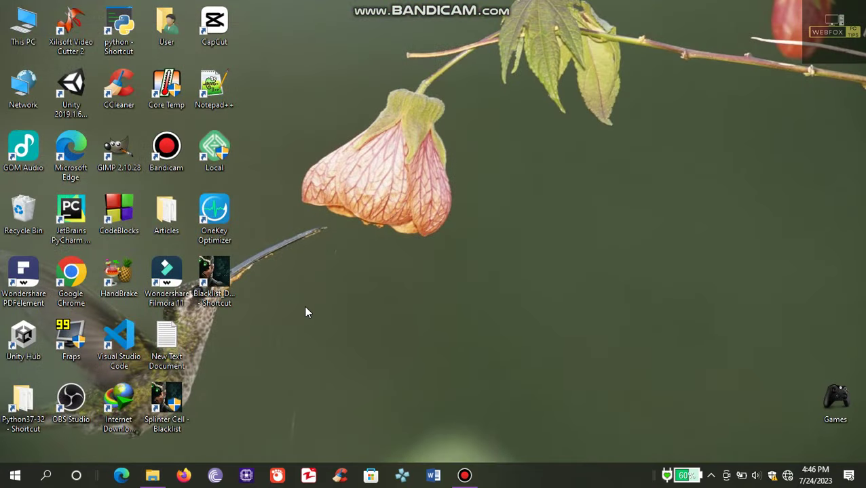
Step: Open the src\SYSTEM folder inside D:\Games\Splinter Cell - Blacklist
{"action": "left_click", "coordinate": [152, 476]}
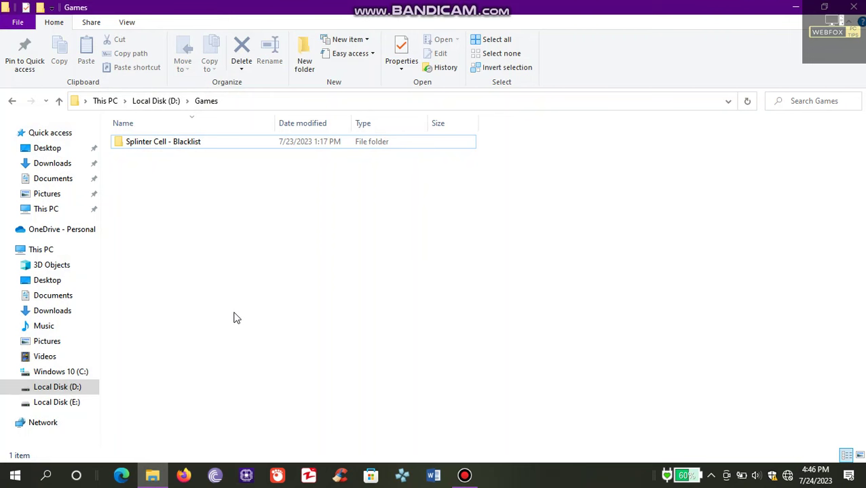
{"action": "double_click", "coordinate": [158, 142]}
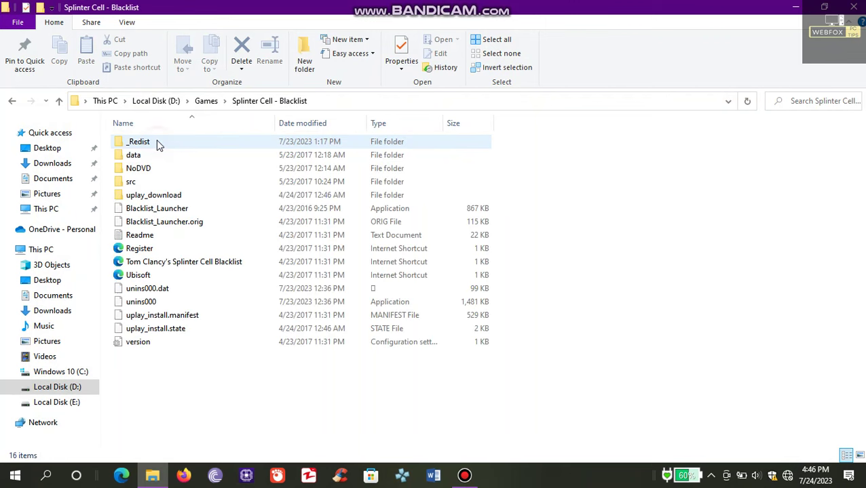
{"action": "left_click", "coordinate": [137, 183]}
{"action": "double_click", "coordinate": [136, 182]}
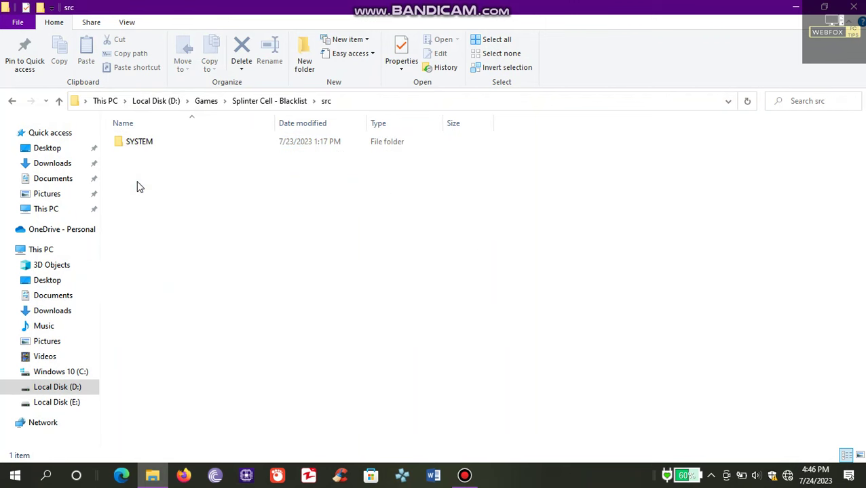
{"action": "double_click", "coordinate": [144, 142]}
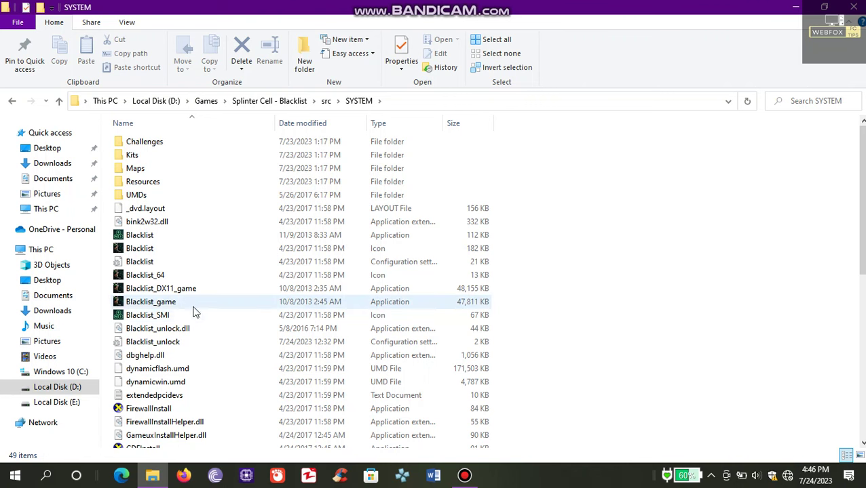
Step: Locate the Blacklist_game and Blacklist_DX11_game applications in the SYSTEM folder, and close the folder window
{"action": "right_click", "coordinate": [160, 309]}
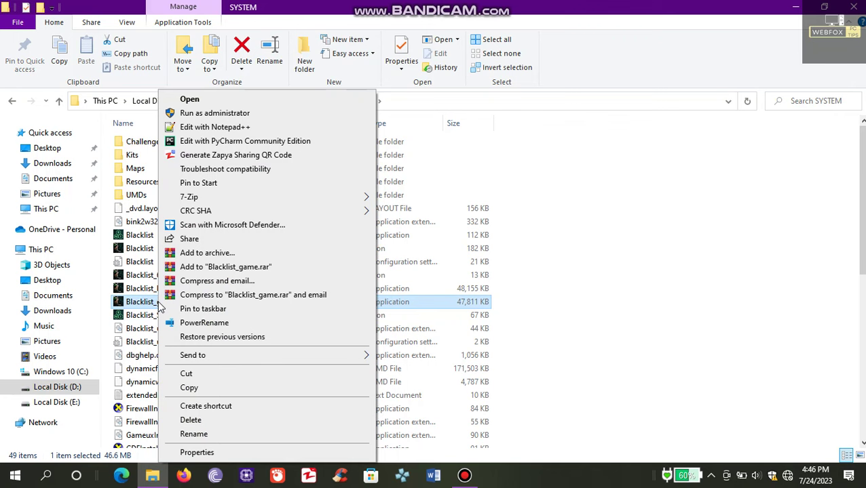
{"action": "left_click", "coordinate": [144, 302]}
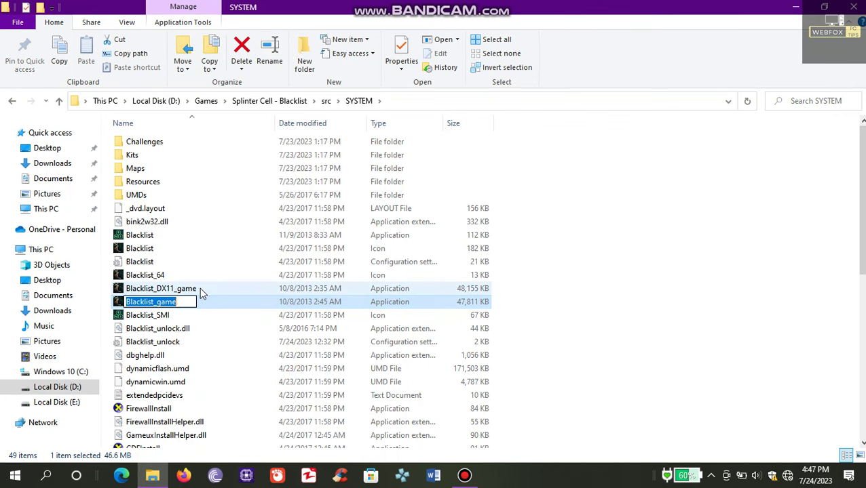
{"action": "key", "text": "Return"}
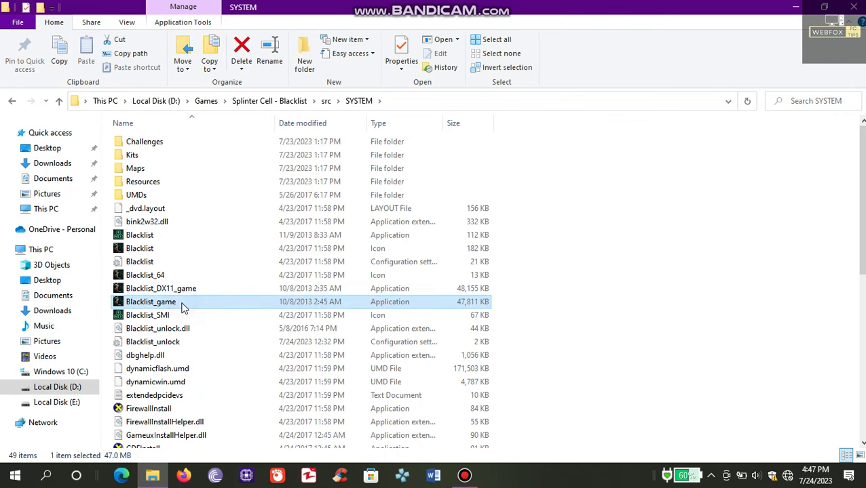
{"action": "left_click", "coordinate": [181, 290]}
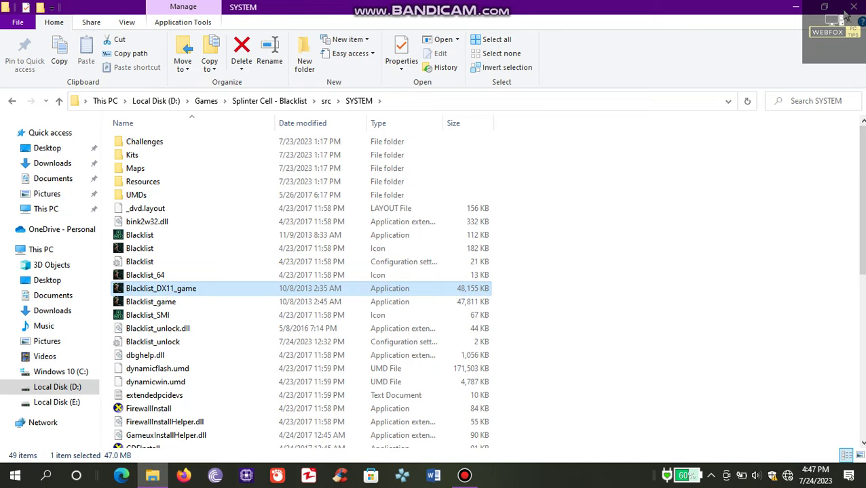
{"action": "left_click", "coordinate": [853, 7]}
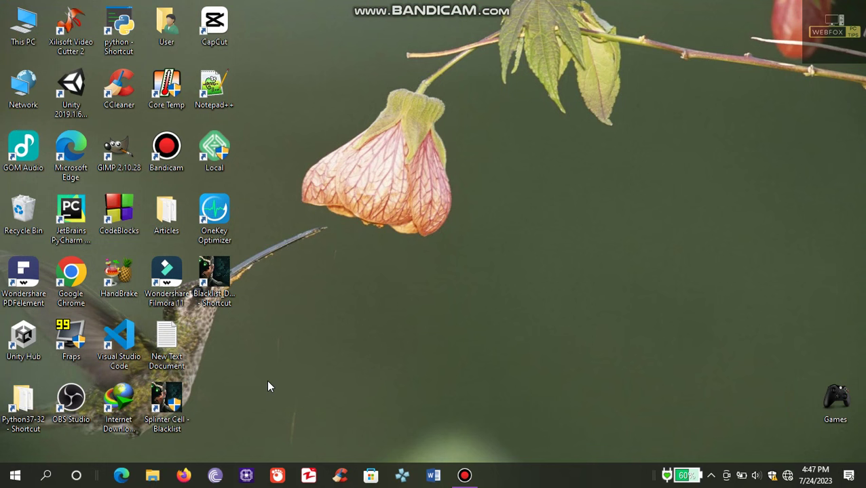
Step: Review the launch options after the target path and the compatibility settings in the Splinter Cell - Blacklist desktop shortcut's properties
{"action": "right_click", "coordinate": [181, 425]}
{"action": "left_click", "coordinate": [204, 413]}
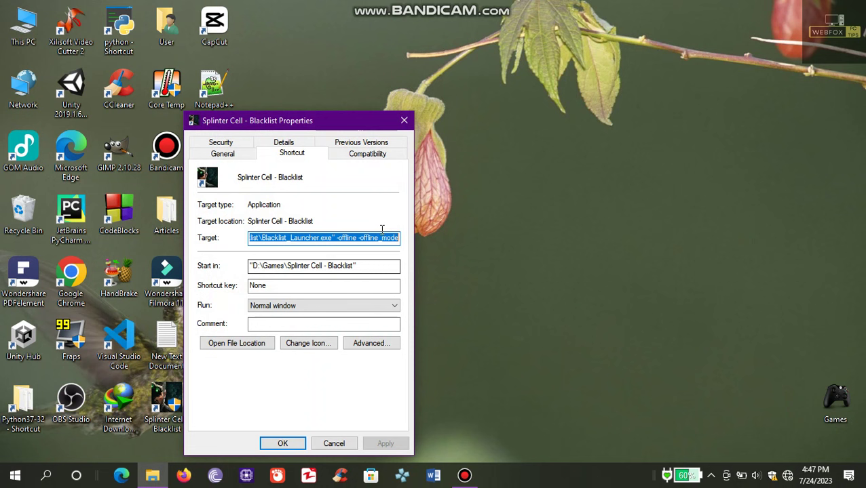
{"action": "left_click", "coordinate": [356, 238]}
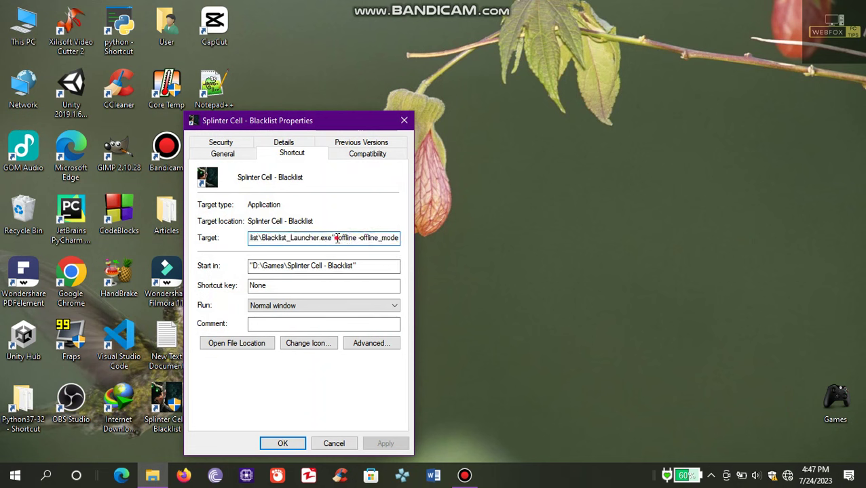
{"action": "left_click_drag", "start_coordinate": [336, 238], "coordinate": [418, 246]}
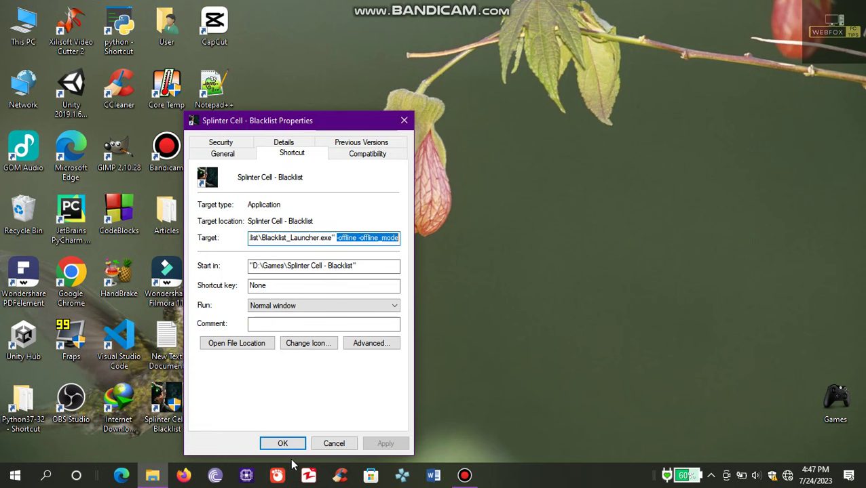
{"action": "left_click", "coordinate": [380, 156]}
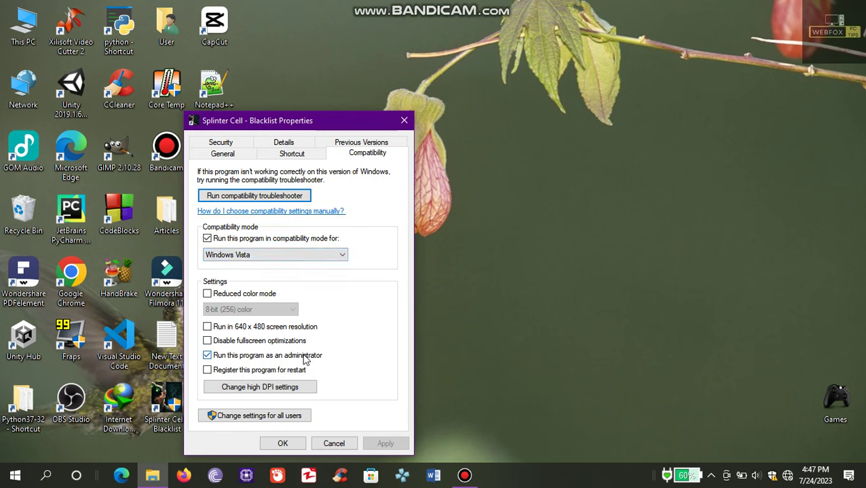
{"action": "left_click", "coordinate": [291, 444]}
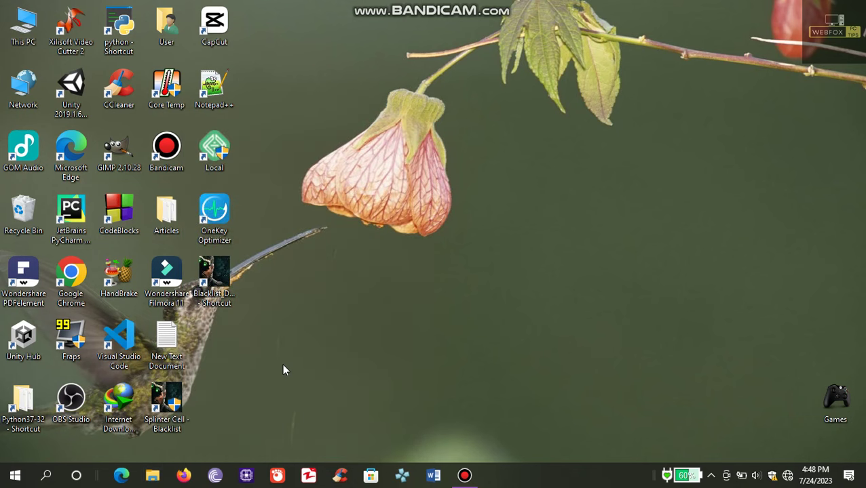
Step: Review the launch options after the target path and the compatibility settings in the Blacklist_DX11_game desktop shortcut's properties
{"action": "left_click", "coordinate": [228, 304]}
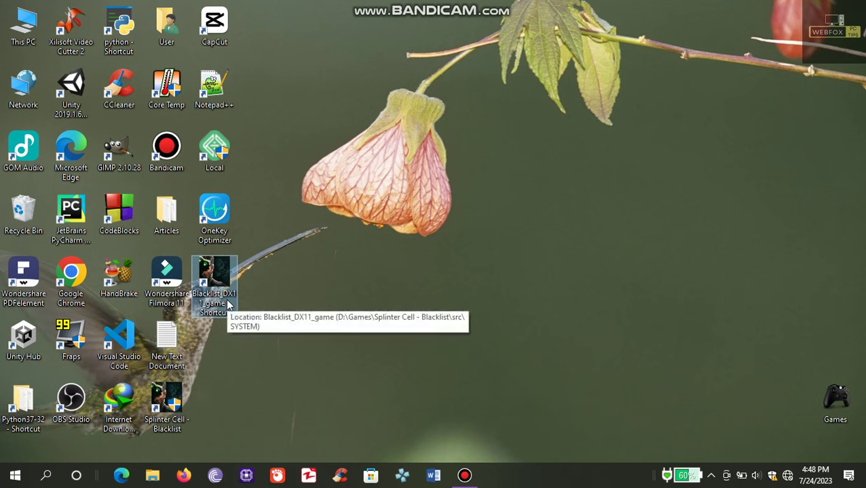
{"action": "right_click", "coordinate": [227, 303]}
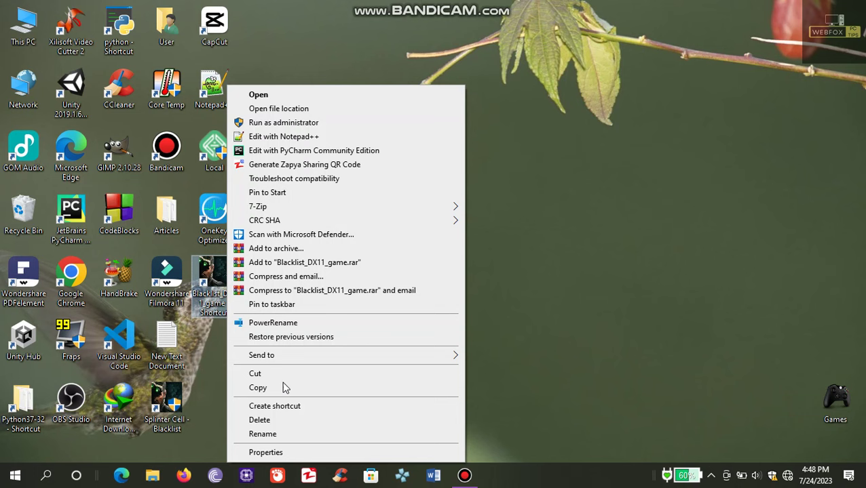
{"action": "left_click", "coordinate": [299, 453]}
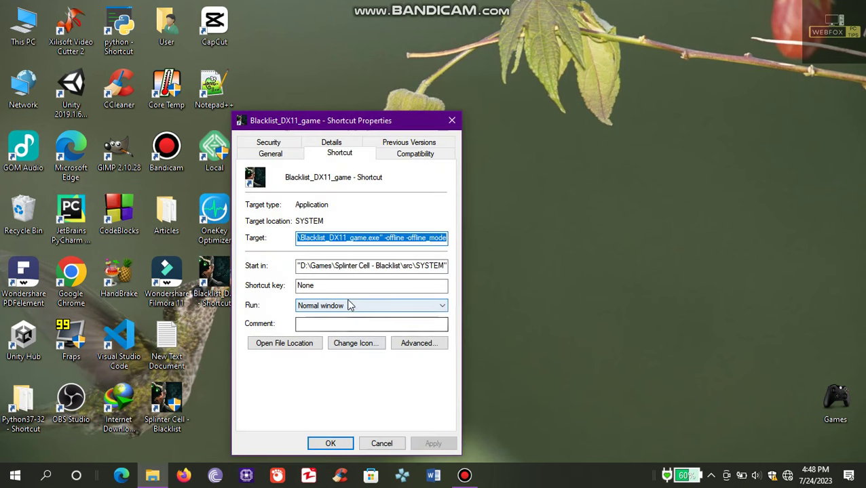
{"action": "left_click", "coordinate": [395, 239]}
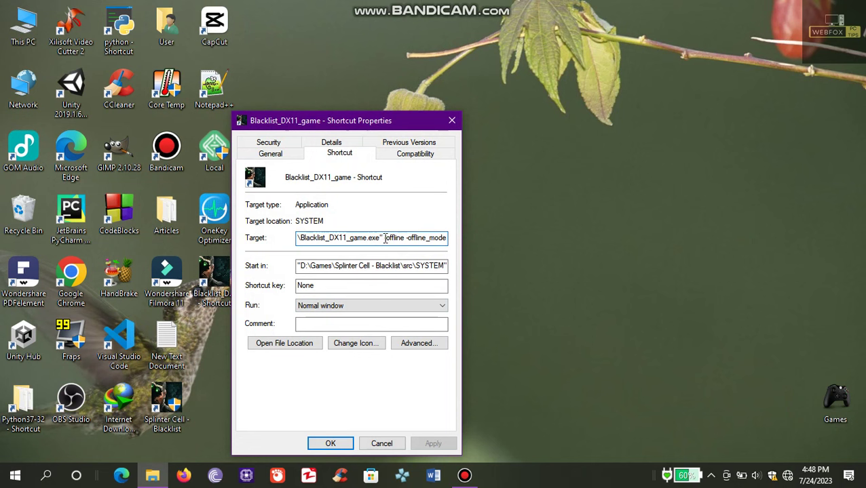
{"action": "left_click_drag", "start_coordinate": [384, 239], "coordinate": [446, 243]}
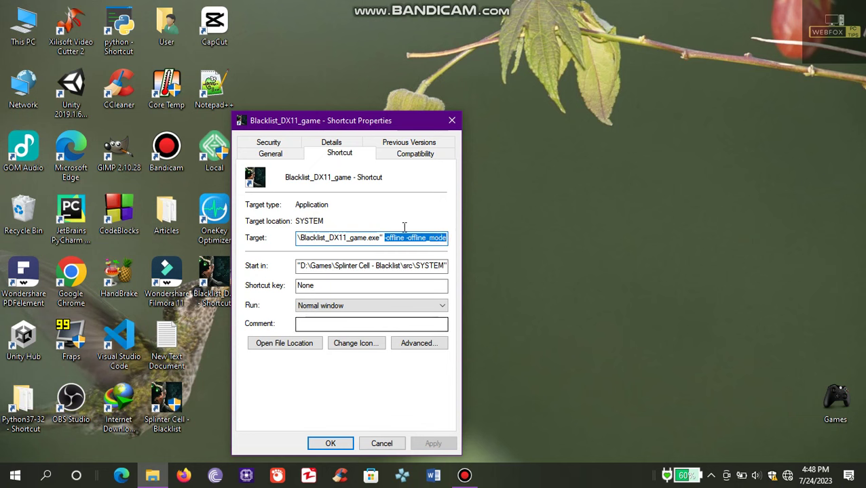
{"action": "left_click", "coordinate": [422, 154]}
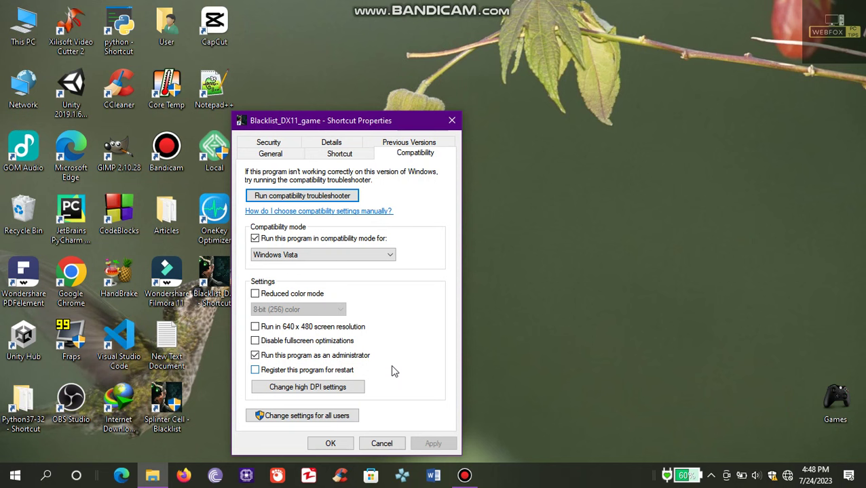
{"action": "left_click", "coordinate": [343, 450]}
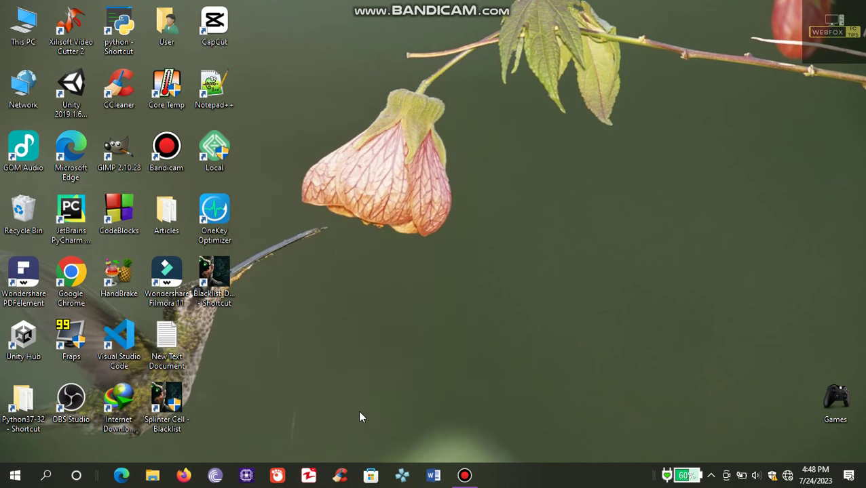